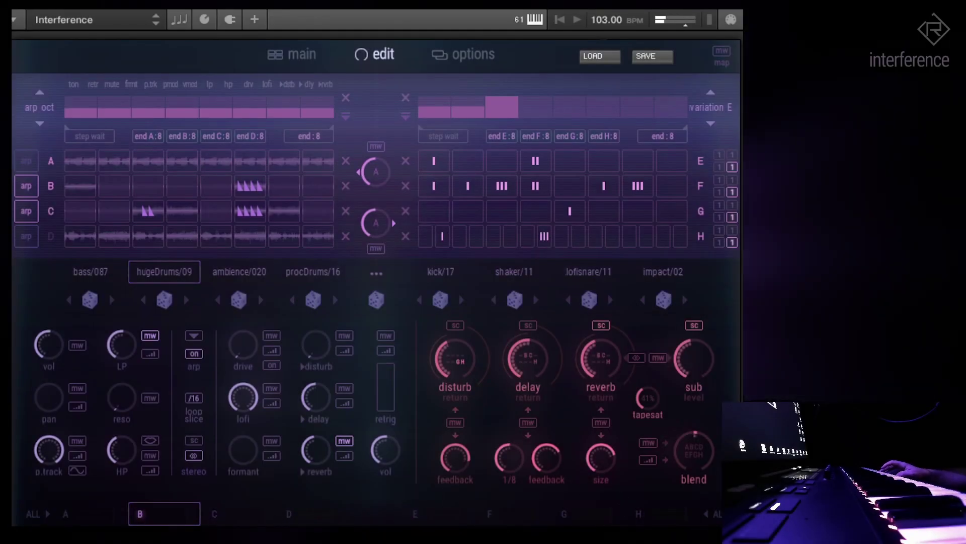
Select the E–H group (kick/17), switch it to mono, and point its modulation lane at decay.
click(705, 513)
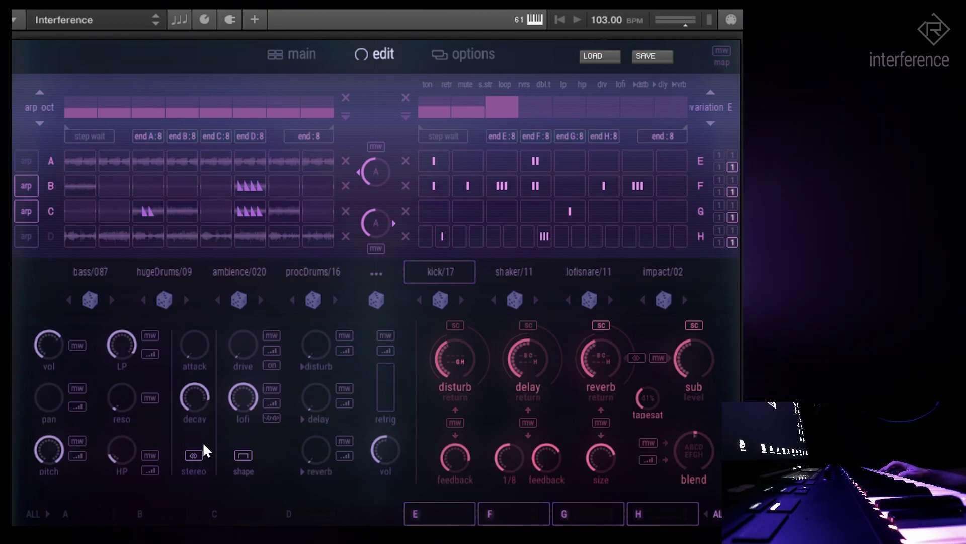
click(194, 454)
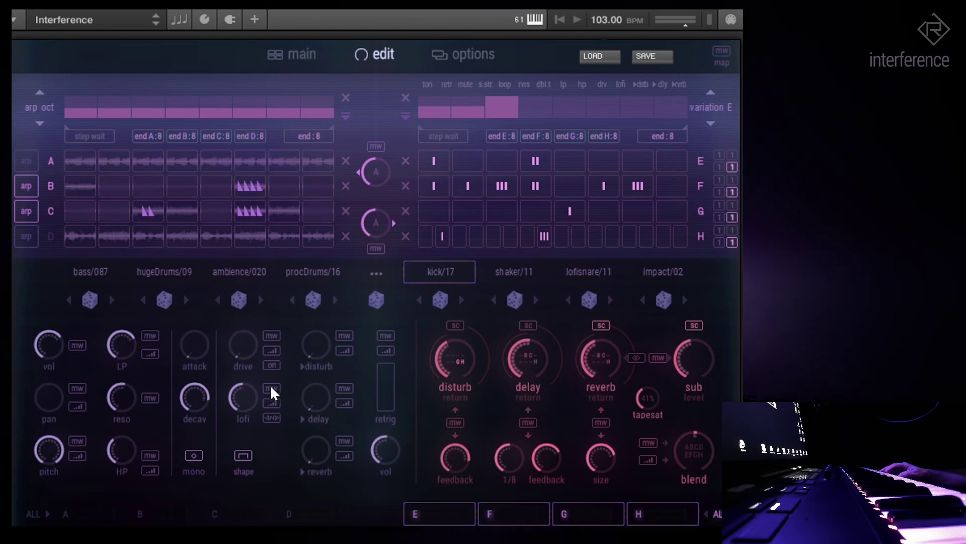
click(196, 400)
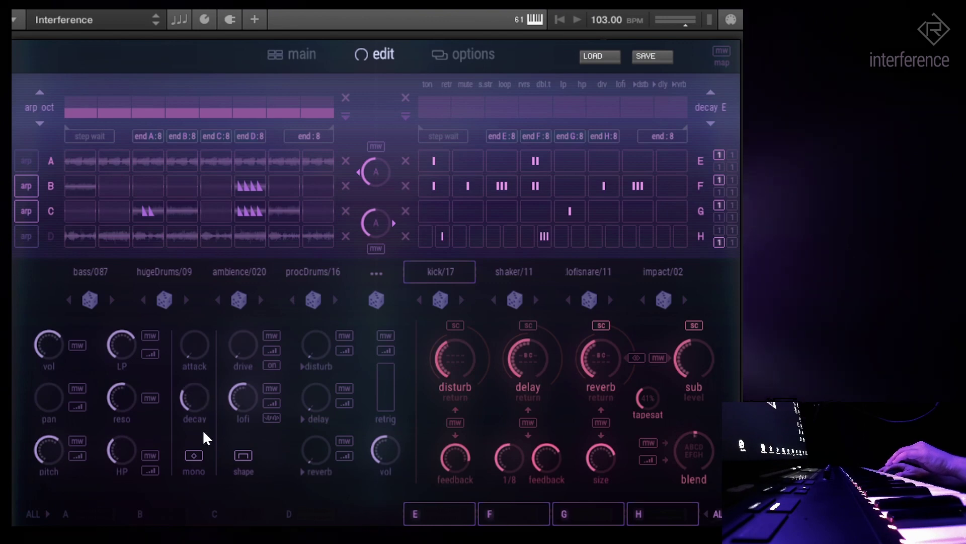
Make the E–H decay very short, lower the resonance, then randomize all slots (bass/089, kick/16…).
drag(208, 437, 202, 390)
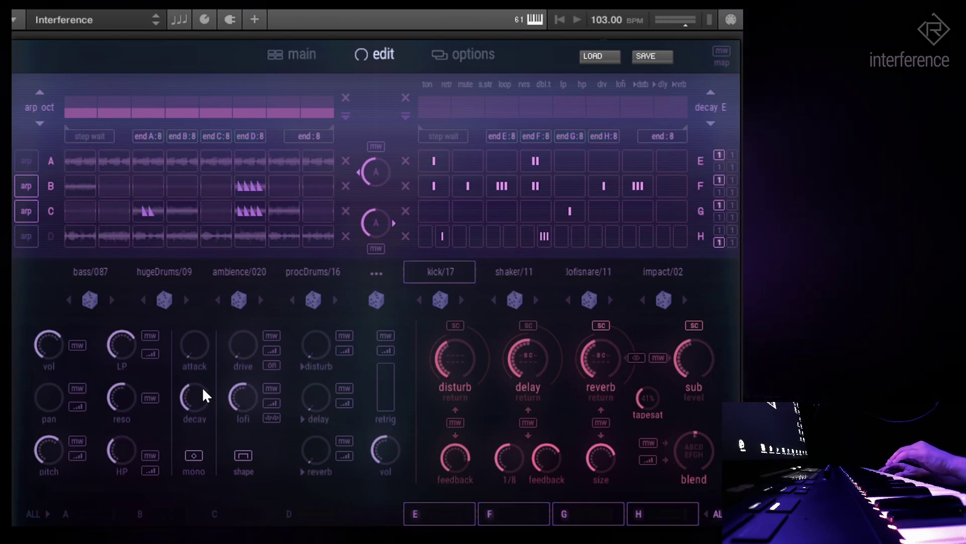
click(196, 342)
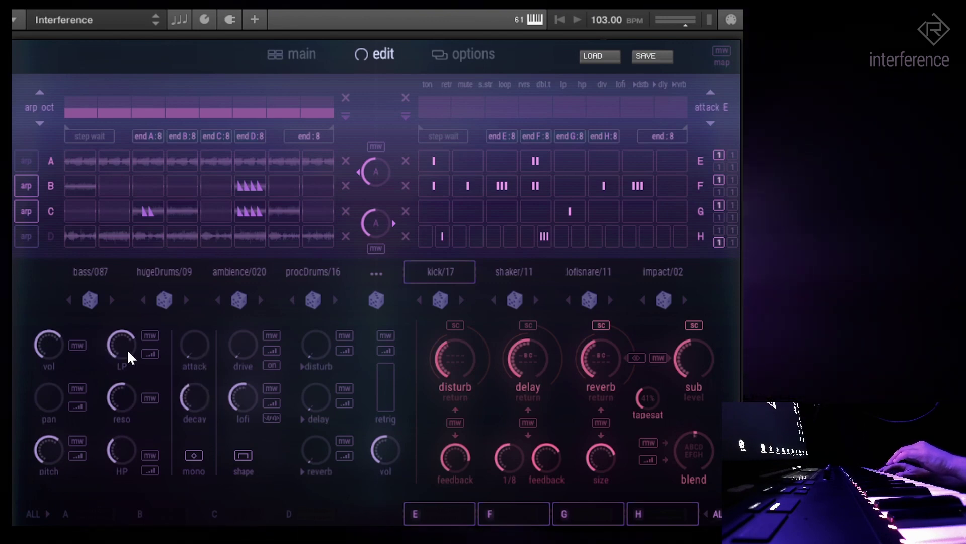
drag(125, 381, 123, 459)
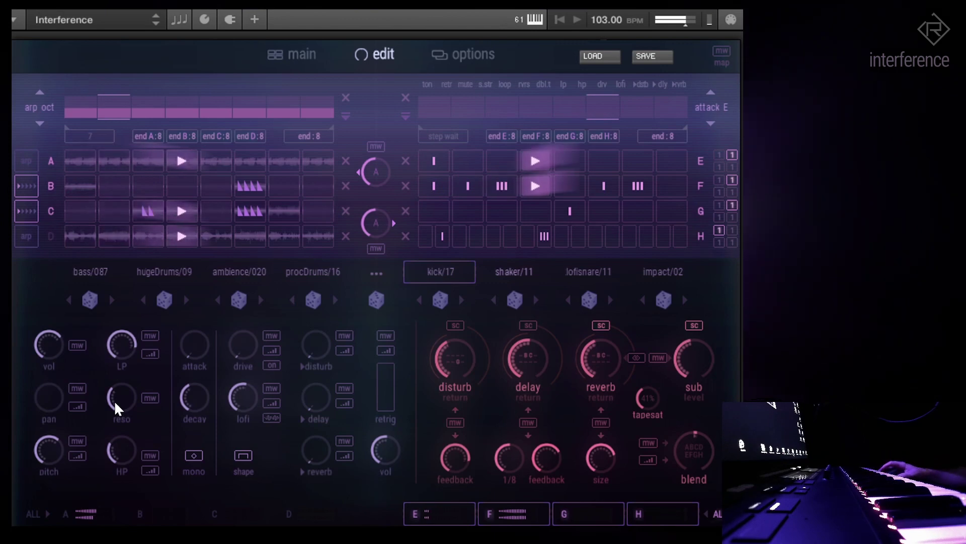
drag(192, 395, 198, 416)
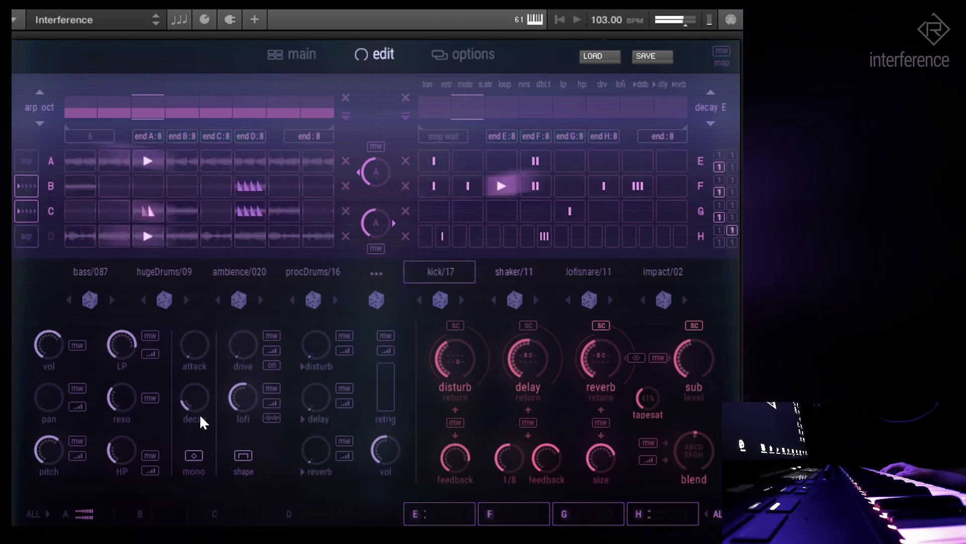
click(376, 301)
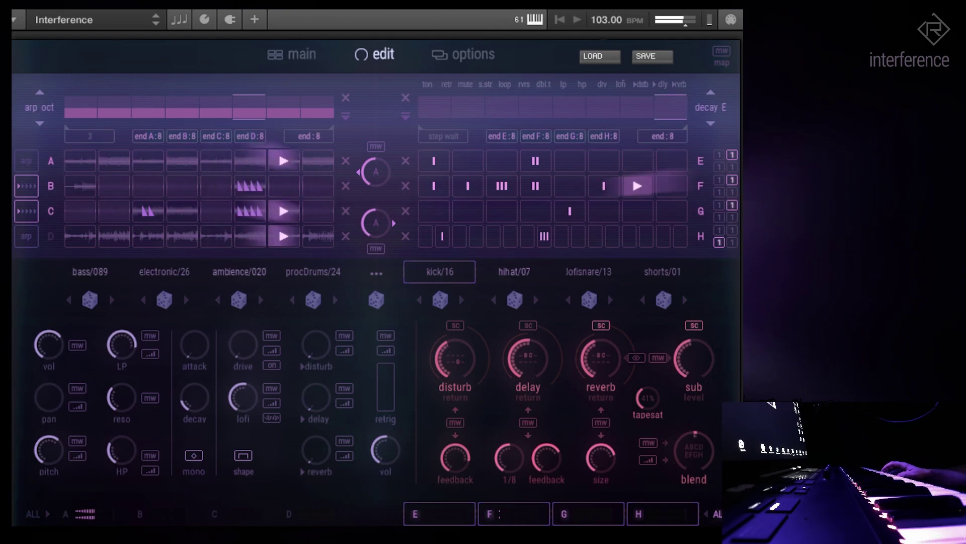
Select sound B, glance at the arp editor, then clear the step modifiers on rows B and C.
click(162, 511)
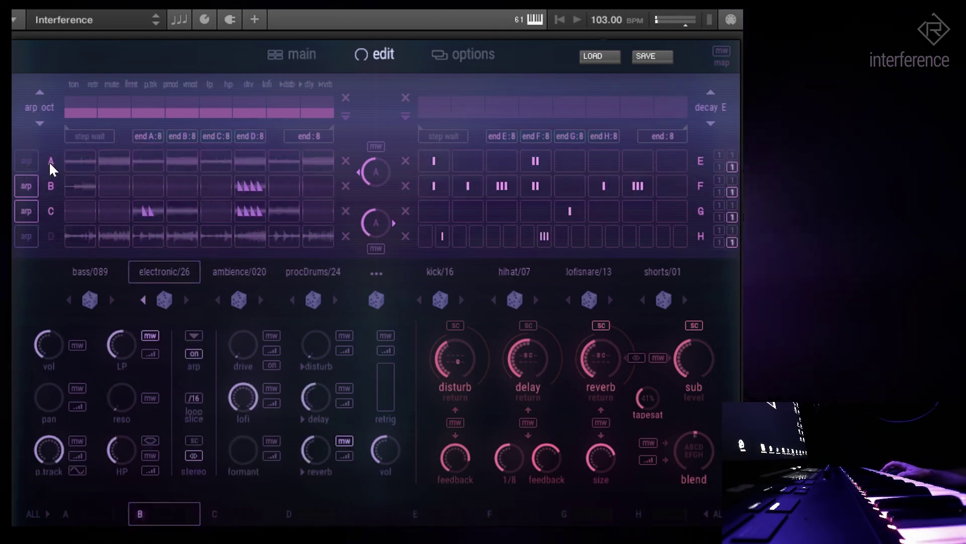
click(194, 336)
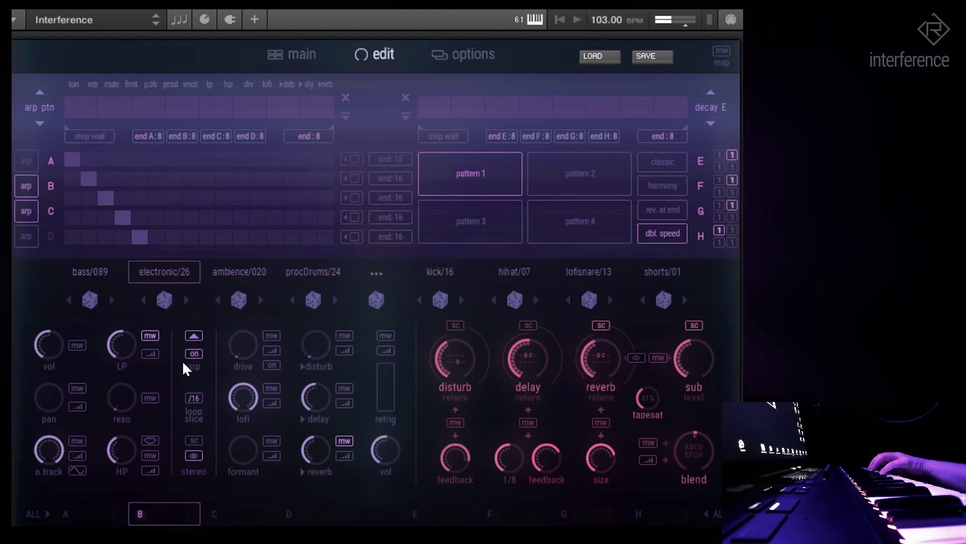
click(194, 336)
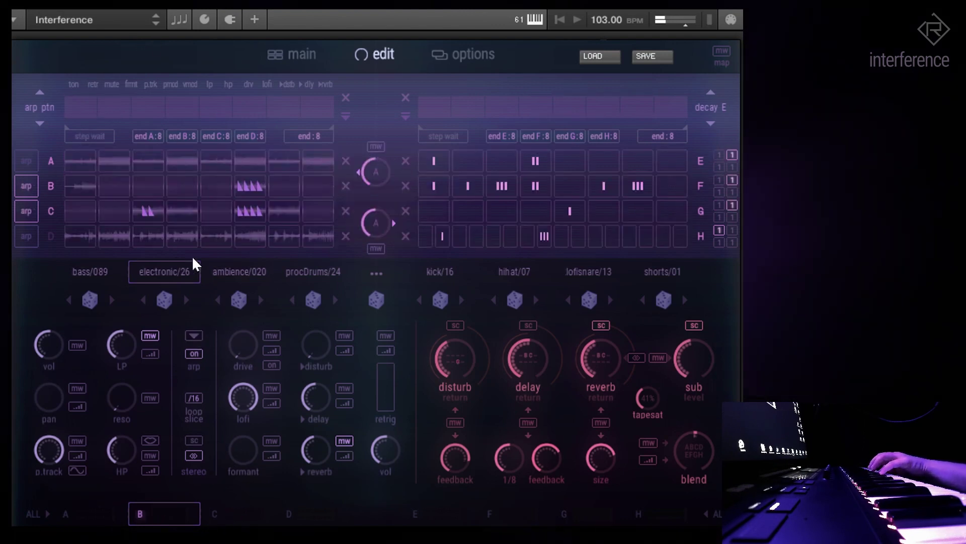
click(344, 186)
click(346, 211)
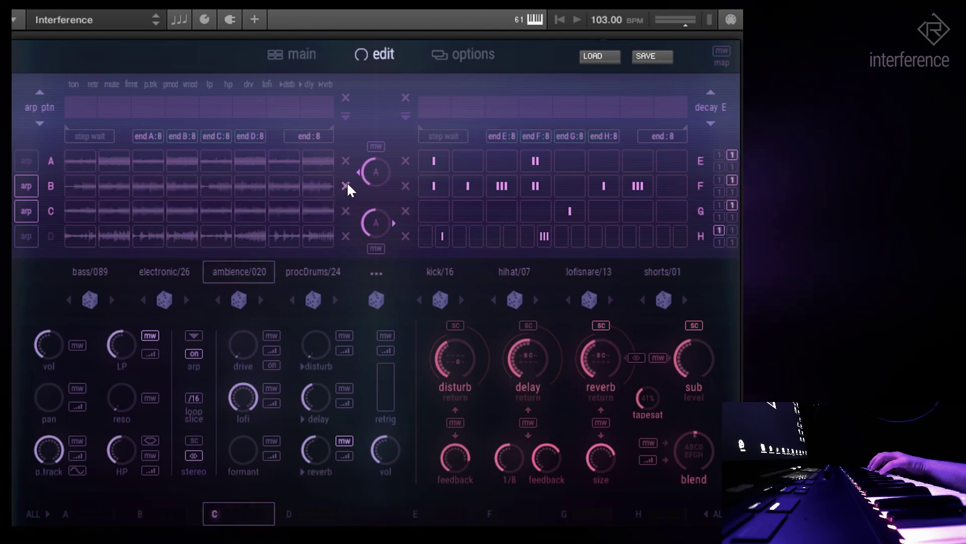
Show the arpeggiator pattern editor with patterns 1–4 for sound B.
click(194, 335)
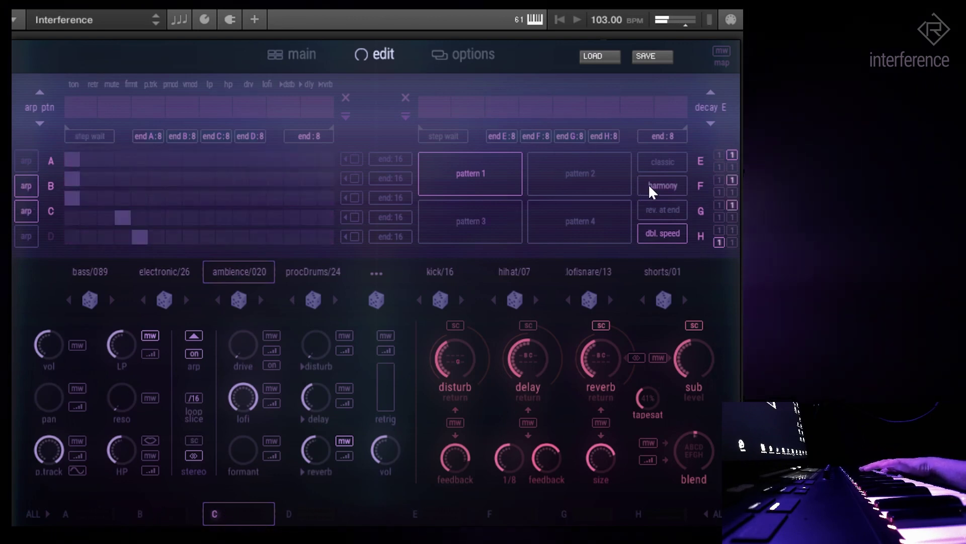
Switch the arpeggiator from classic to phrase mode and shorten one lane's end to 14 steps.
click(669, 163)
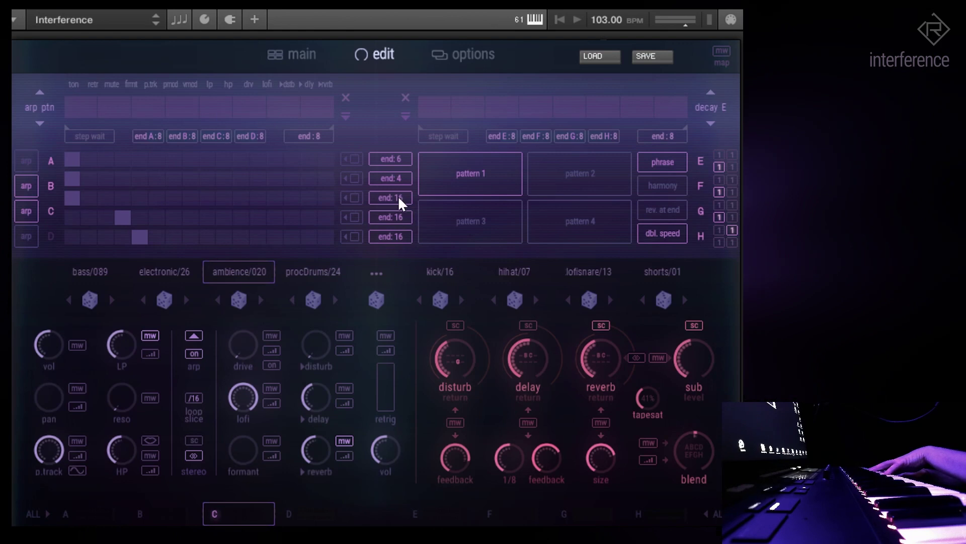
drag(396, 222, 398, 233)
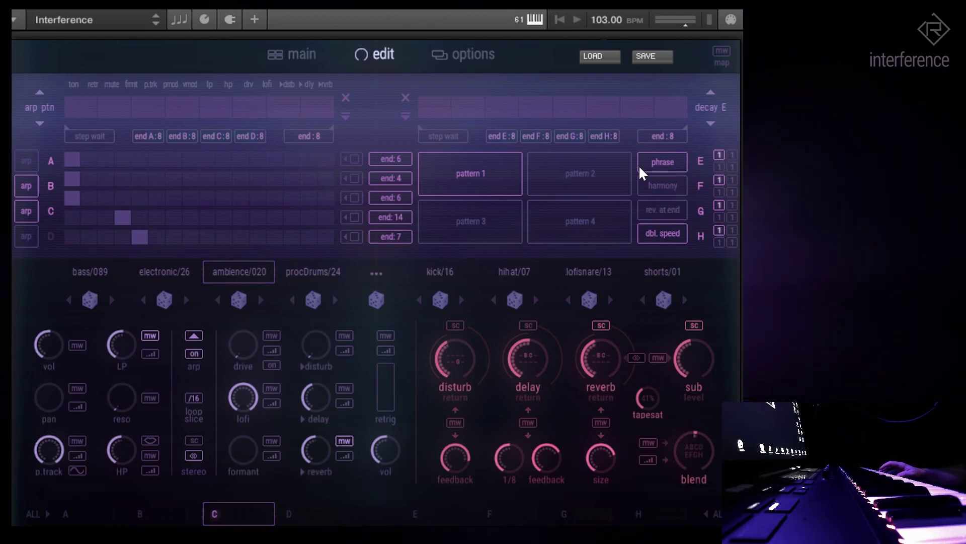
Cycle the arpeggiator harmony through below and above until it reads hrm blw+abv.
click(672, 190)
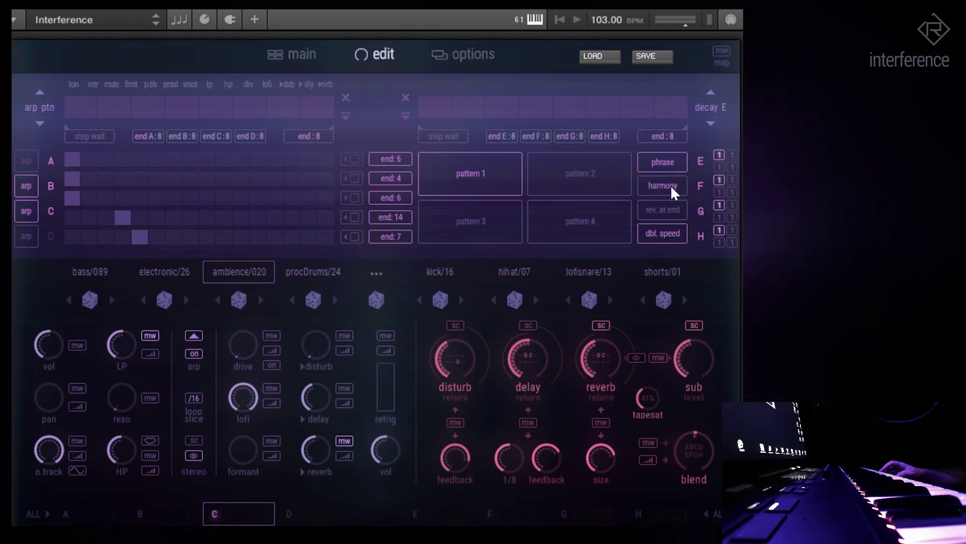
click(670, 186)
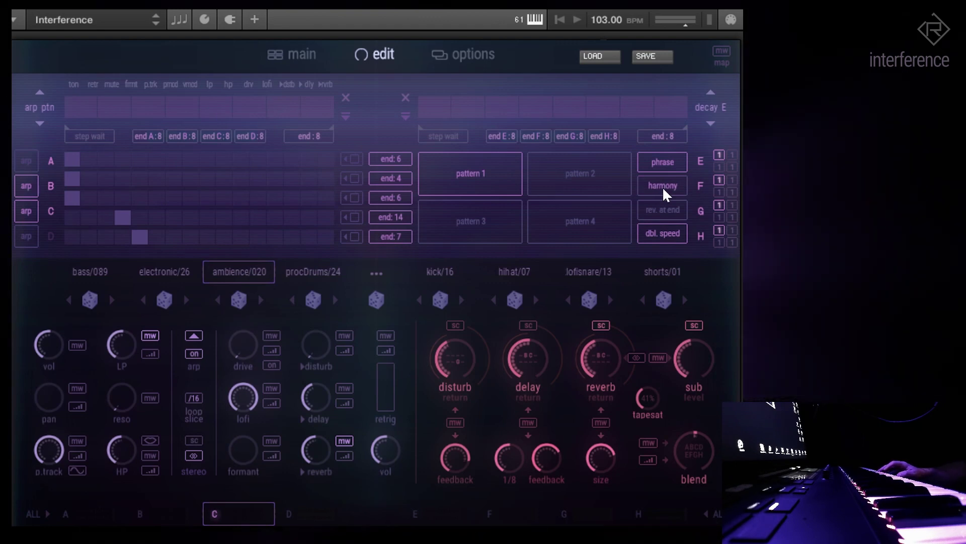
click(663, 186)
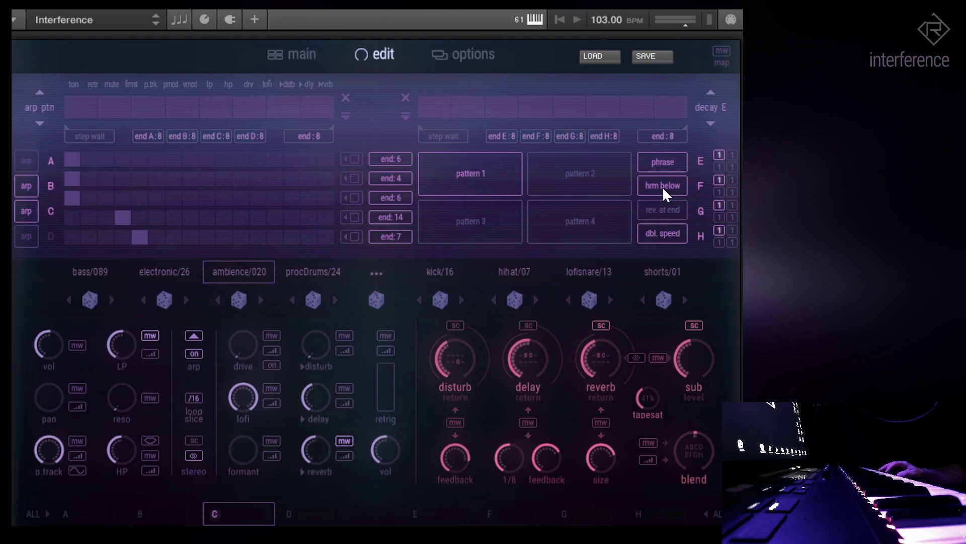
click(662, 186)
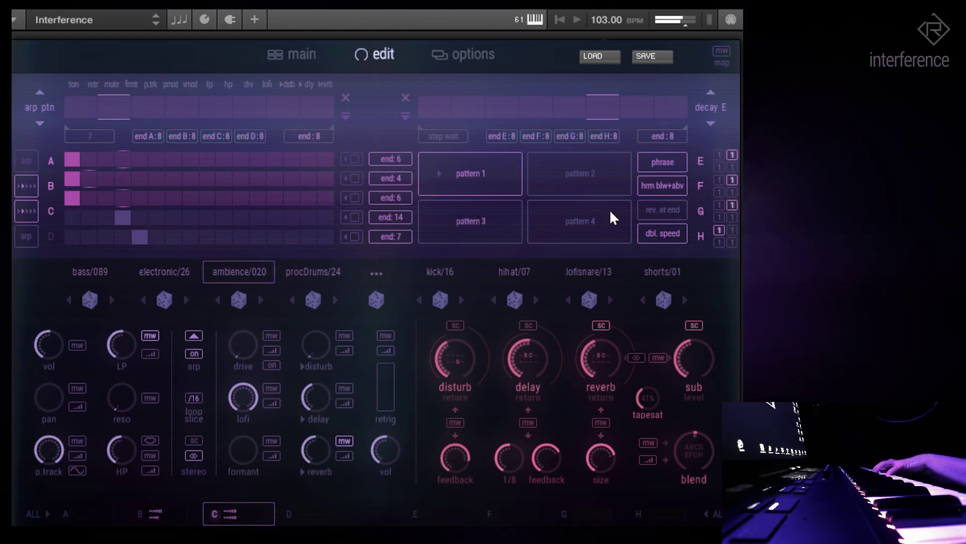
Return the arpeggiator to classic mode and light step 3 in arp row C.
click(668, 163)
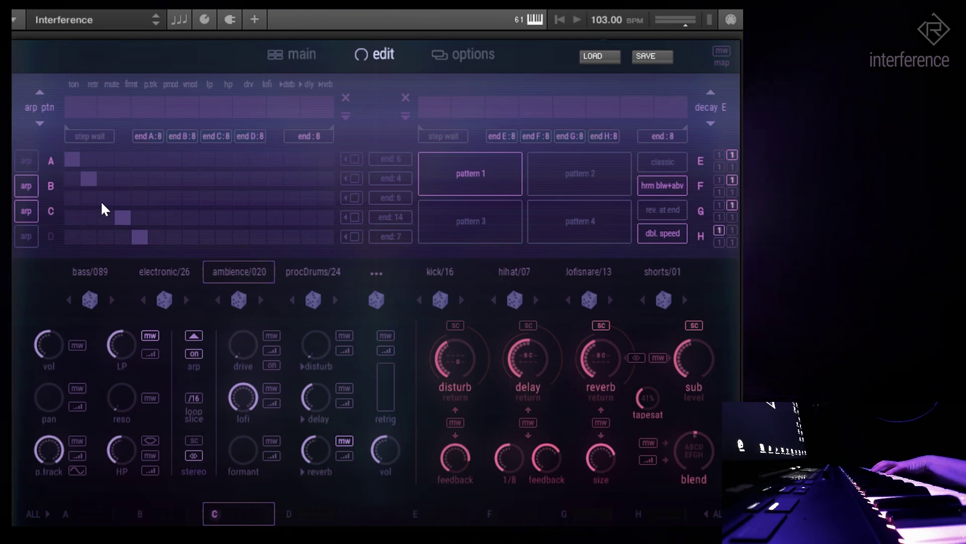
click(122, 198)
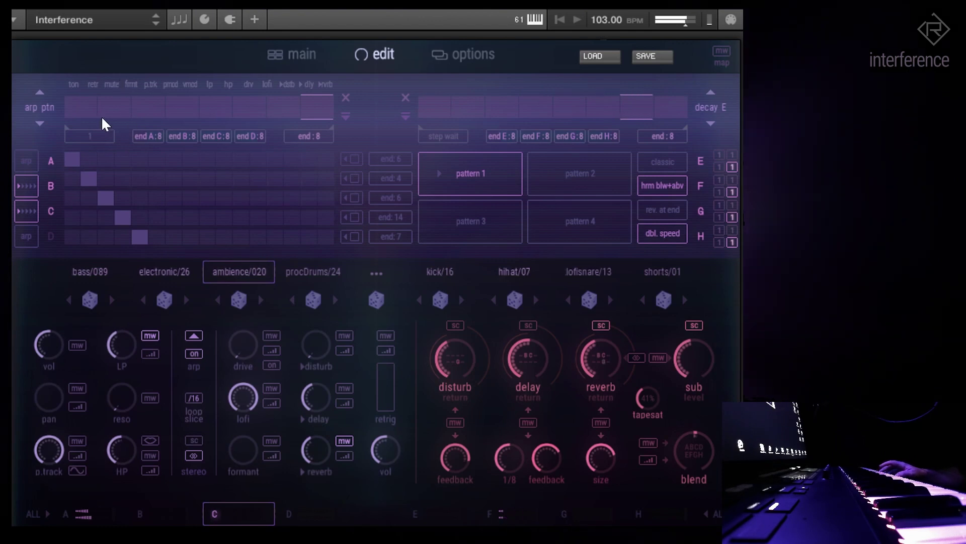
Keep arp ptn as the top lane's target, draw values into steps 2, 3 and 5, staying in classic mode.
click(45, 112)
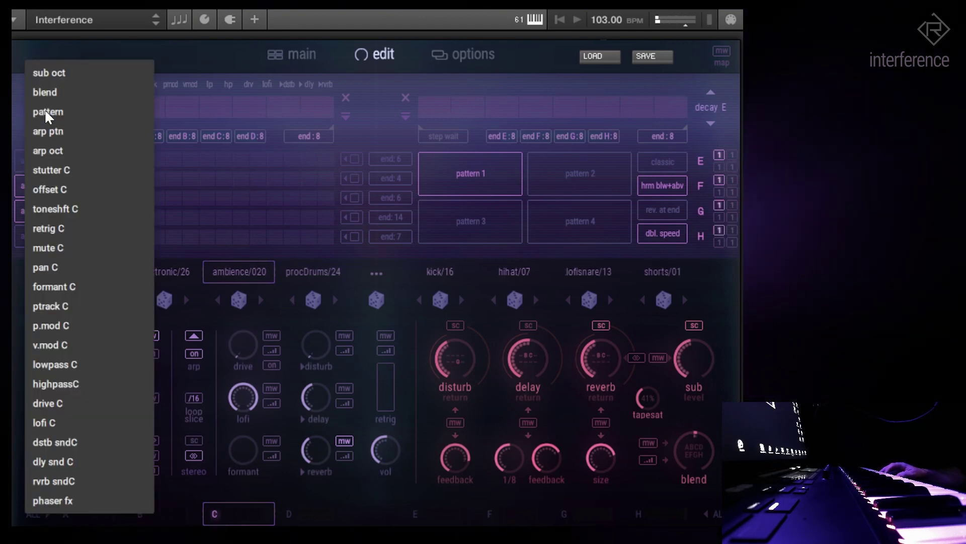
click(14, 125)
mouse_move(126, 112)
mouse_down()
mouse_move(207, 112)
mouse_move(188, 115)
mouse_up()
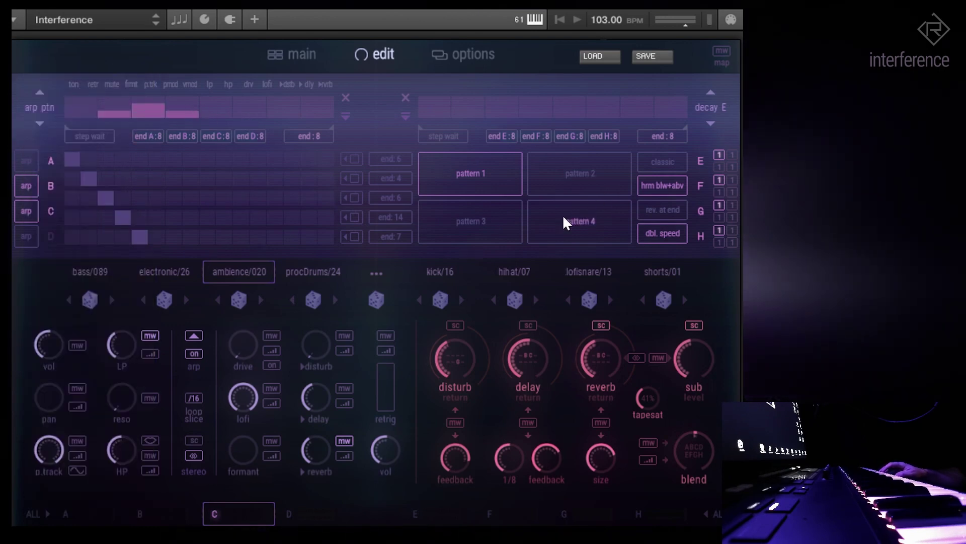
click(250, 101)
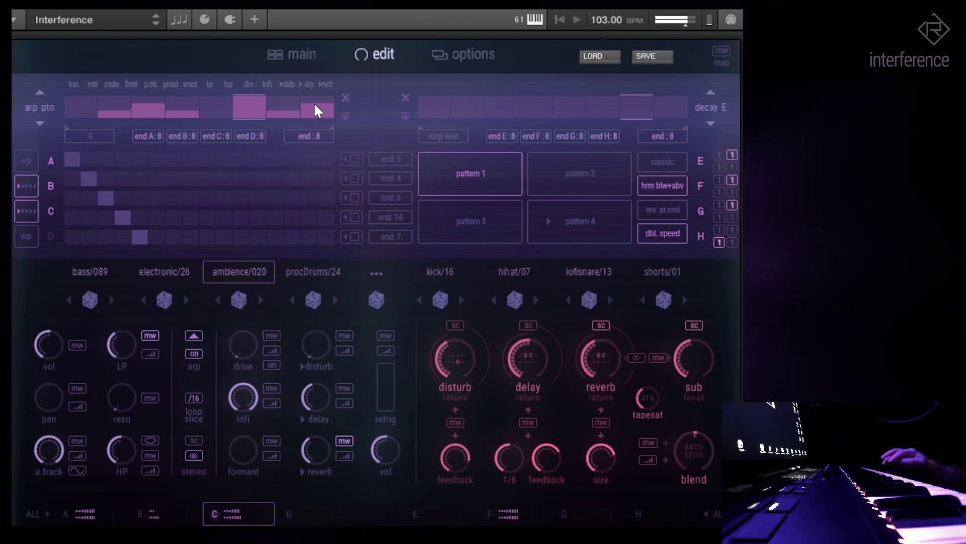
click(353, 179)
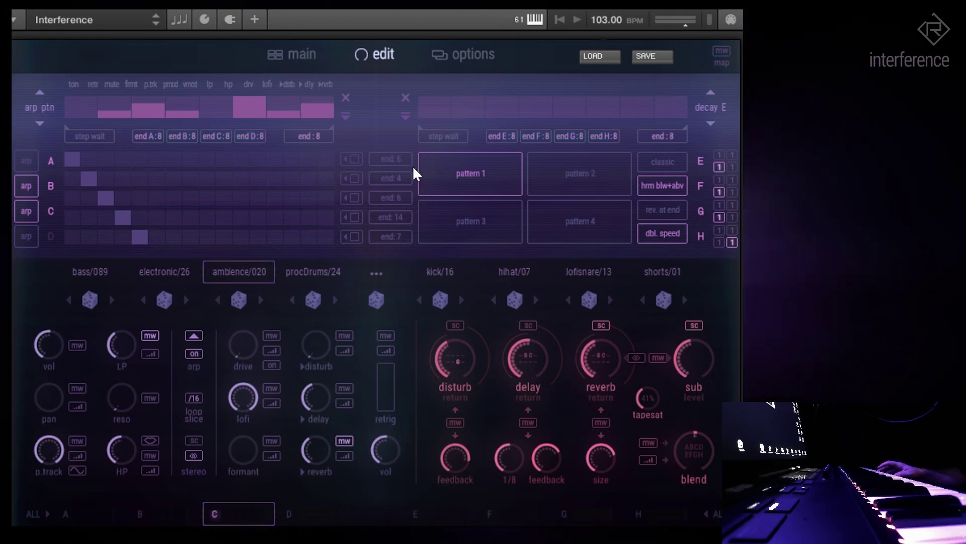
click(660, 163)
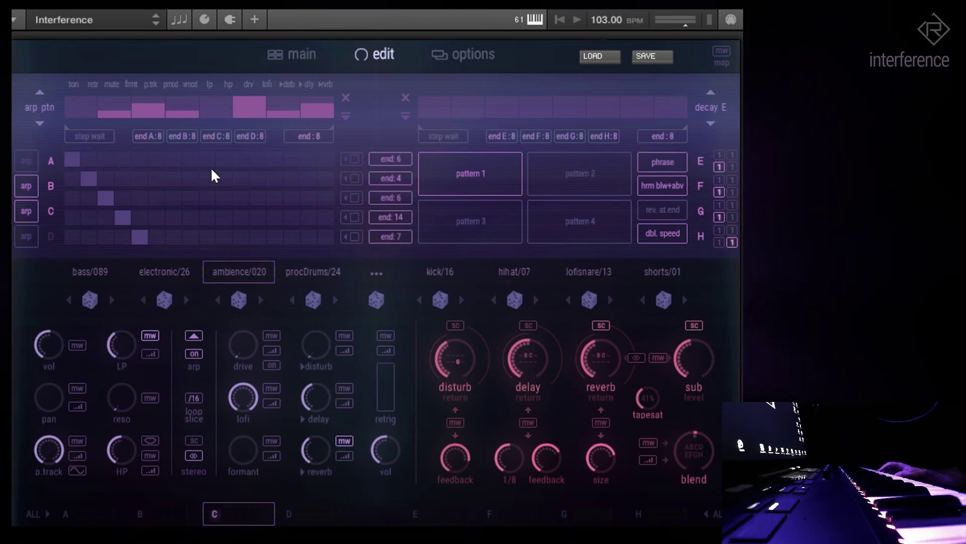
click(663, 166)
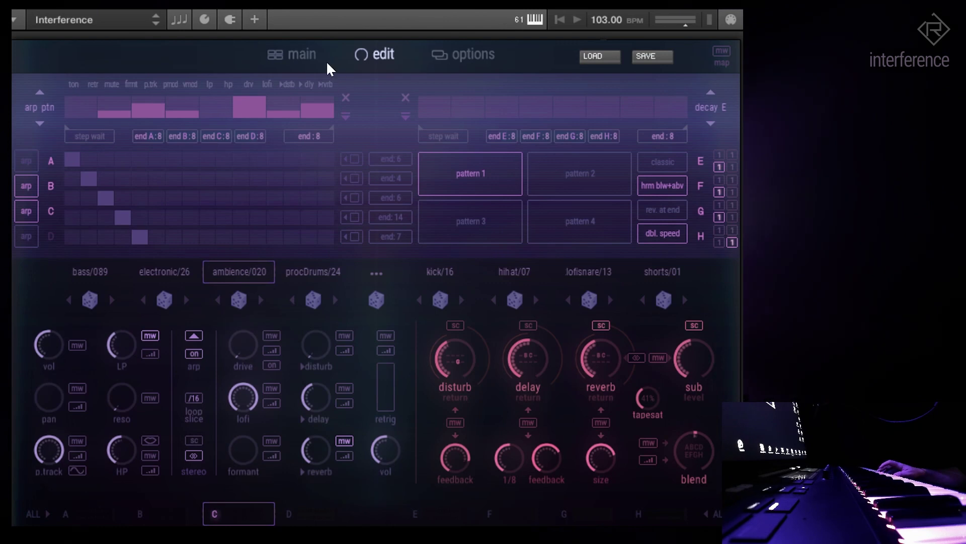
On the main page, shorten the loop ends of row D to 4 and row G to 6.
click(310, 57)
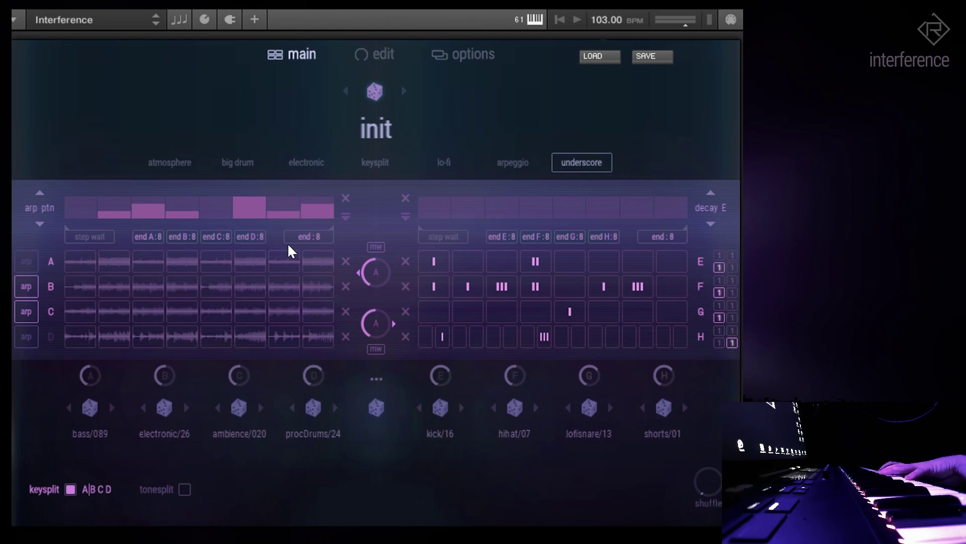
drag(256, 236, 264, 290)
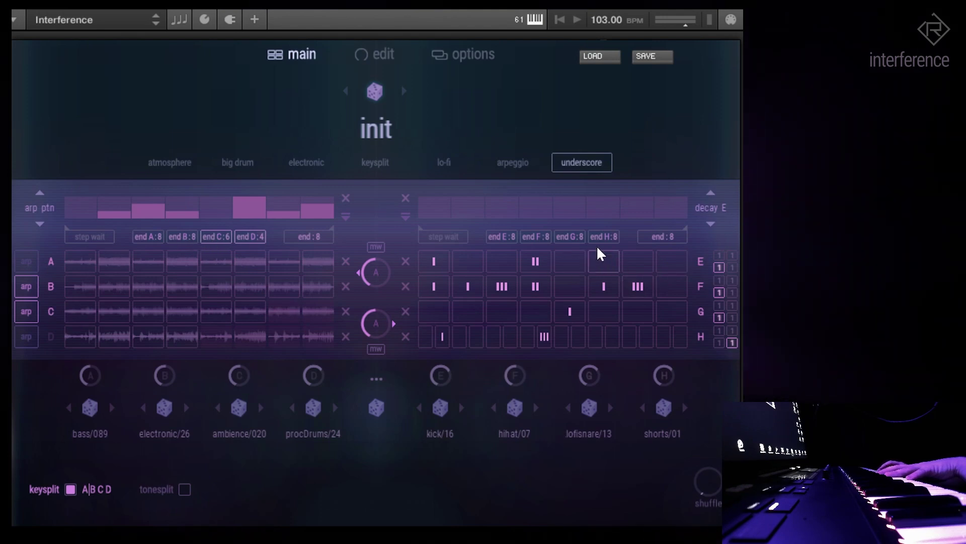
drag(572, 237, 599, 264)
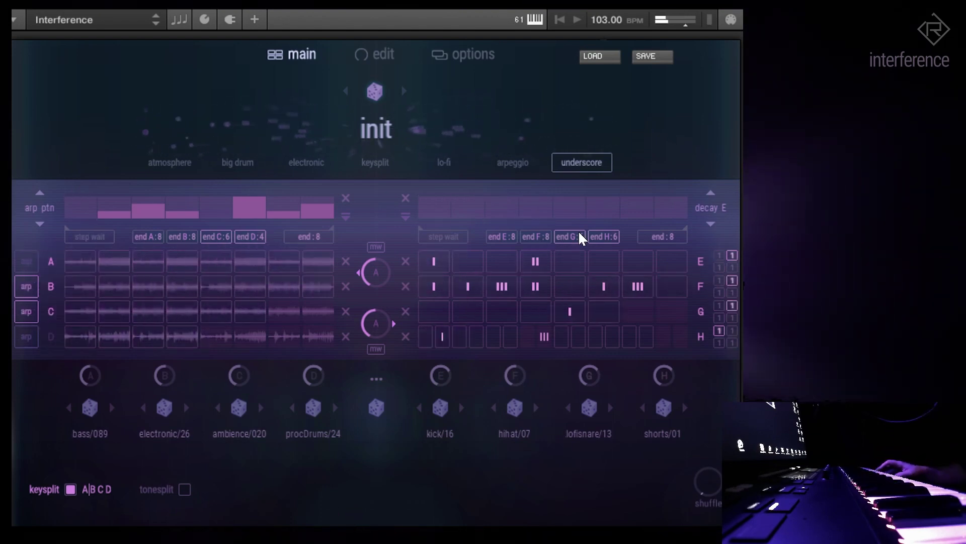
Set rows E and F to always trigger in options, then randomize sounds (atmo/054, piano/02…).
click(458, 55)
click(433, 163)
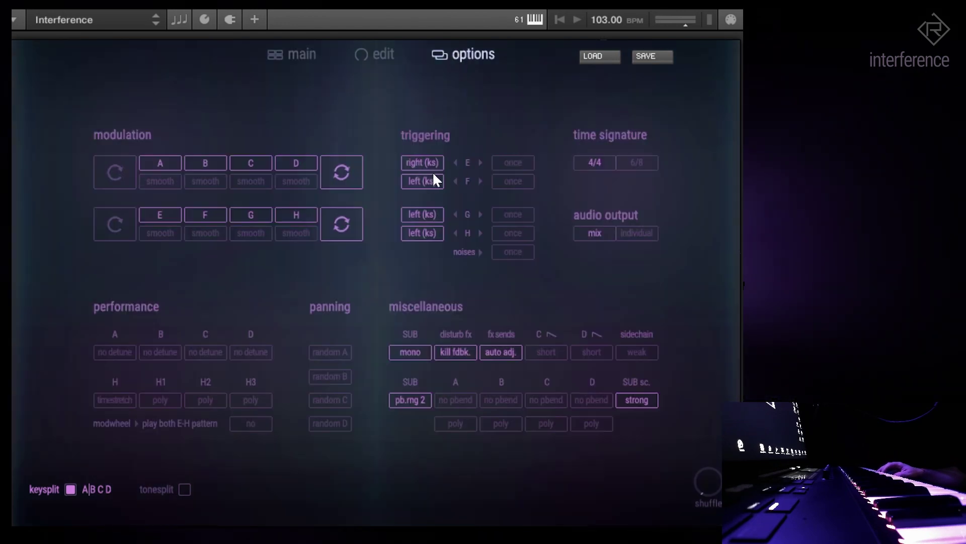
click(436, 164)
click(434, 181)
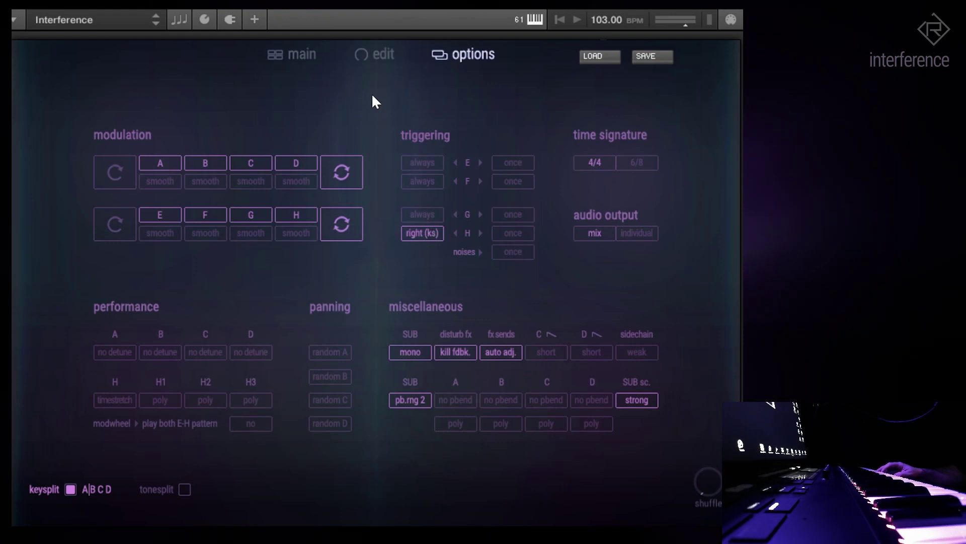
click(298, 54)
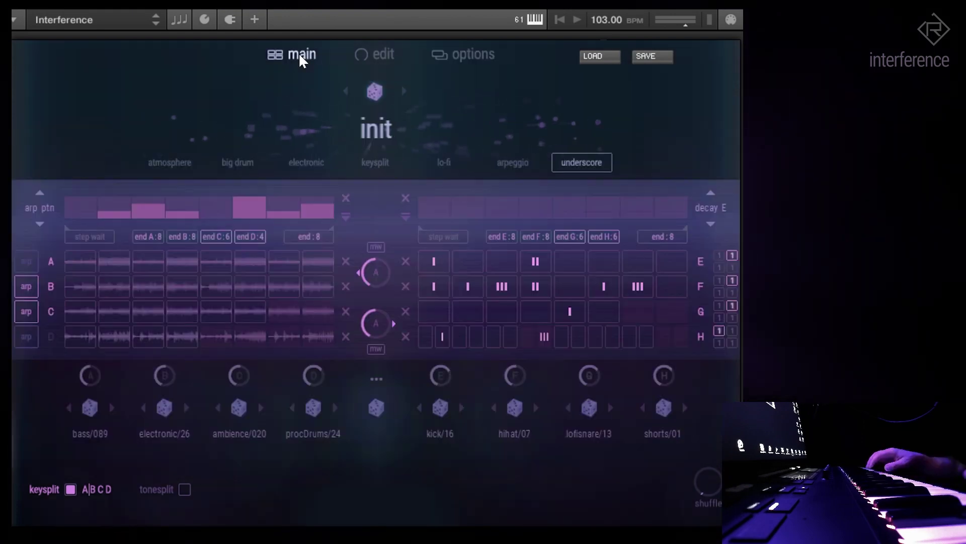
click(377, 406)
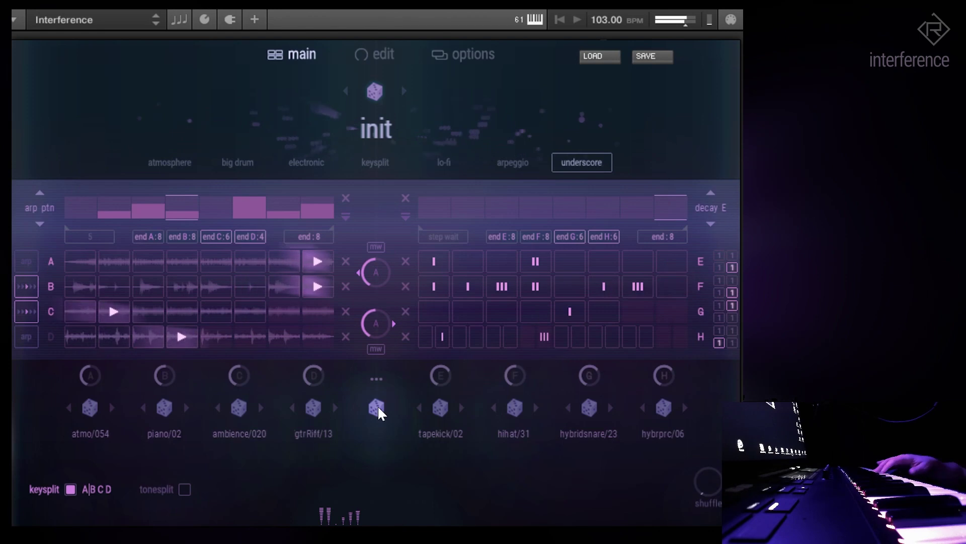
Show the edit page and switch the sound selection between all pads A–D and pad A, ending on A.
click(403, 58)
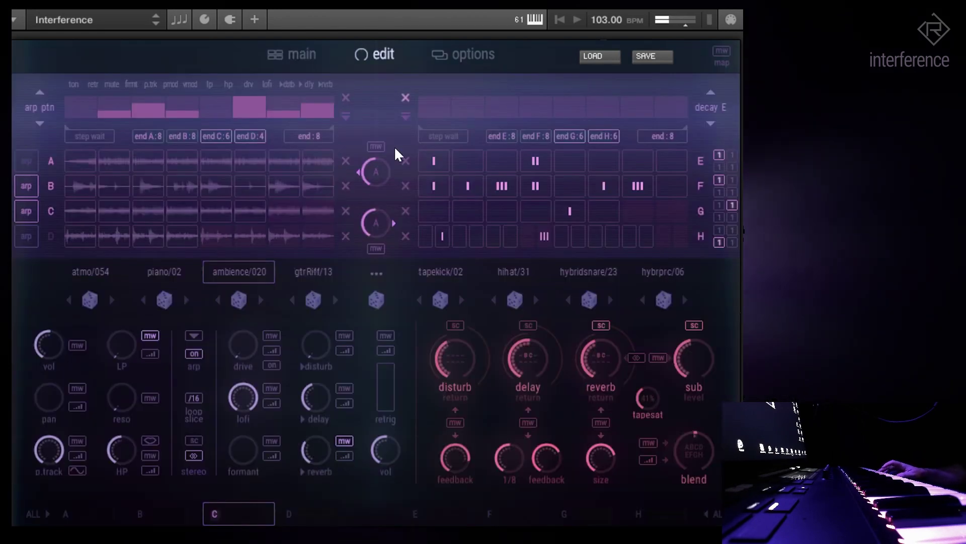
click(48, 514)
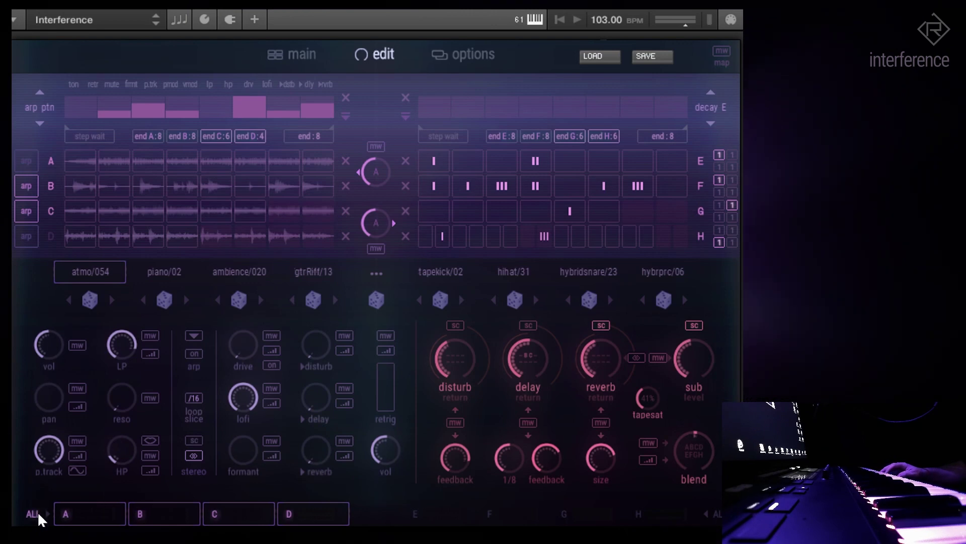
click(75, 513)
click(43, 517)
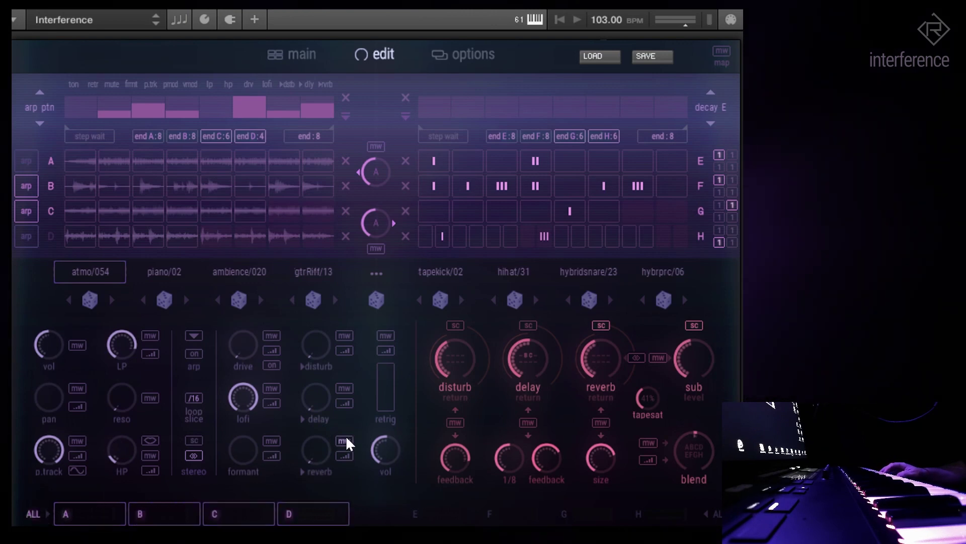
click(77, 506)
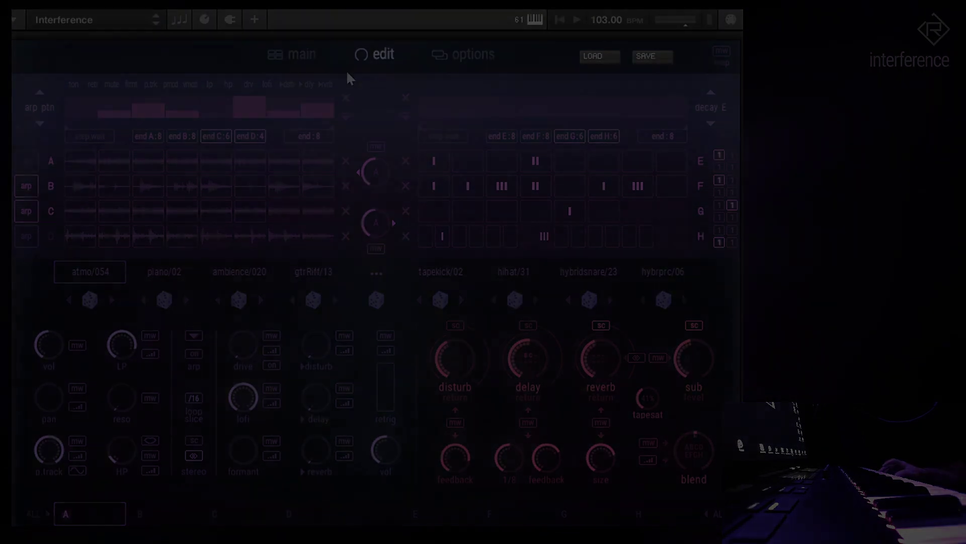